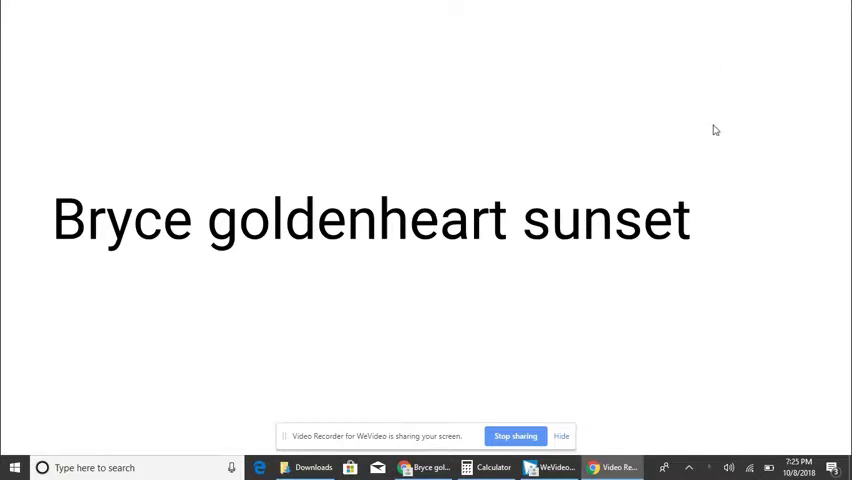
Advance from the 'Bryce goldenheart sunset' title slide to the anime character portrait slide
key("Right")
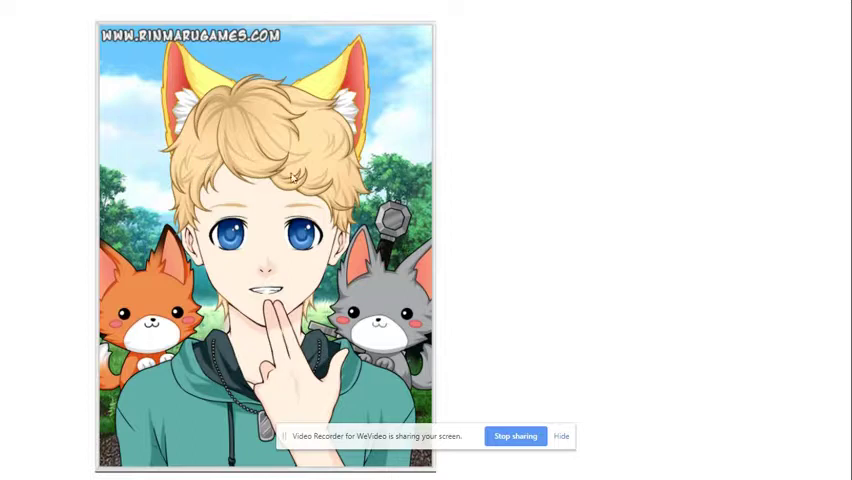
Advance the presentation to the 'How did i come up with bryce' slide
left_click(494, 160)
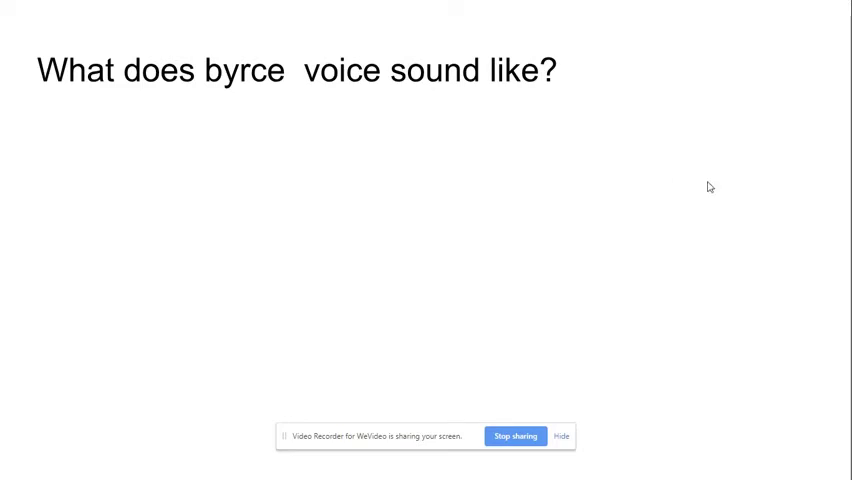
Advance from the voice slide to the 'bryce's evil side' slide with its character image
key("Right")
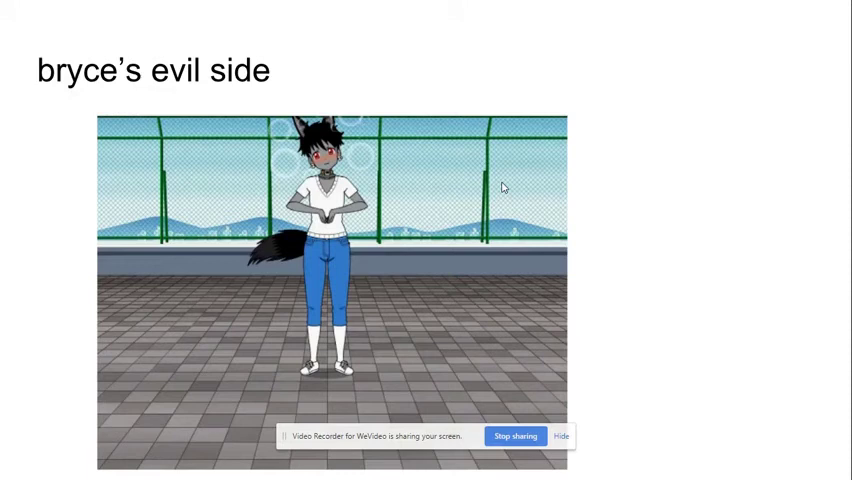